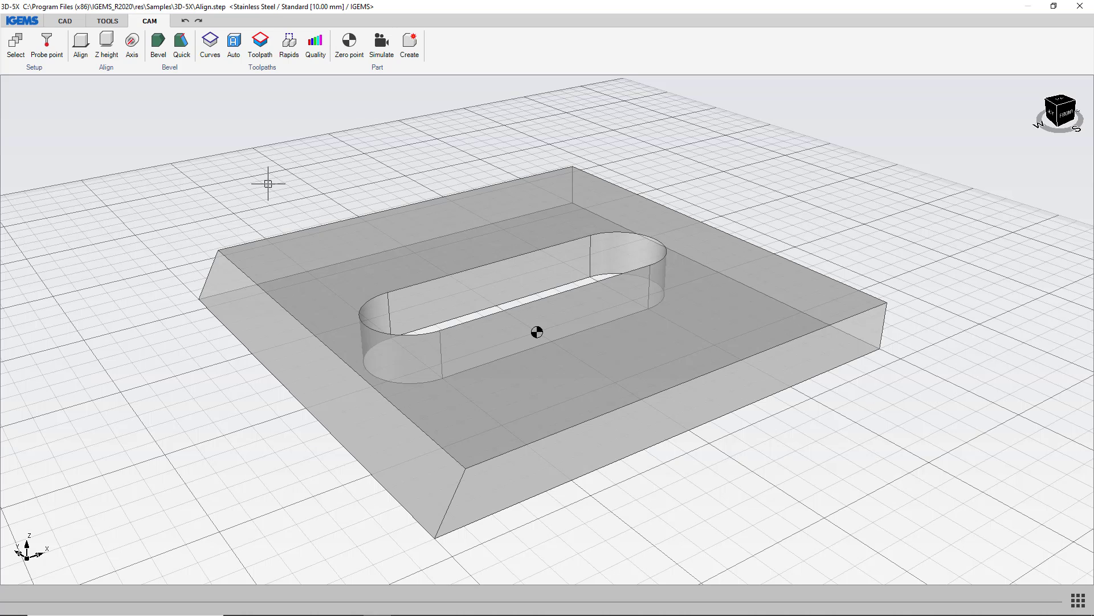
# - Pick the plate's top back, left, front and right edges as one closed curve
pyautogui.click(211, 45)
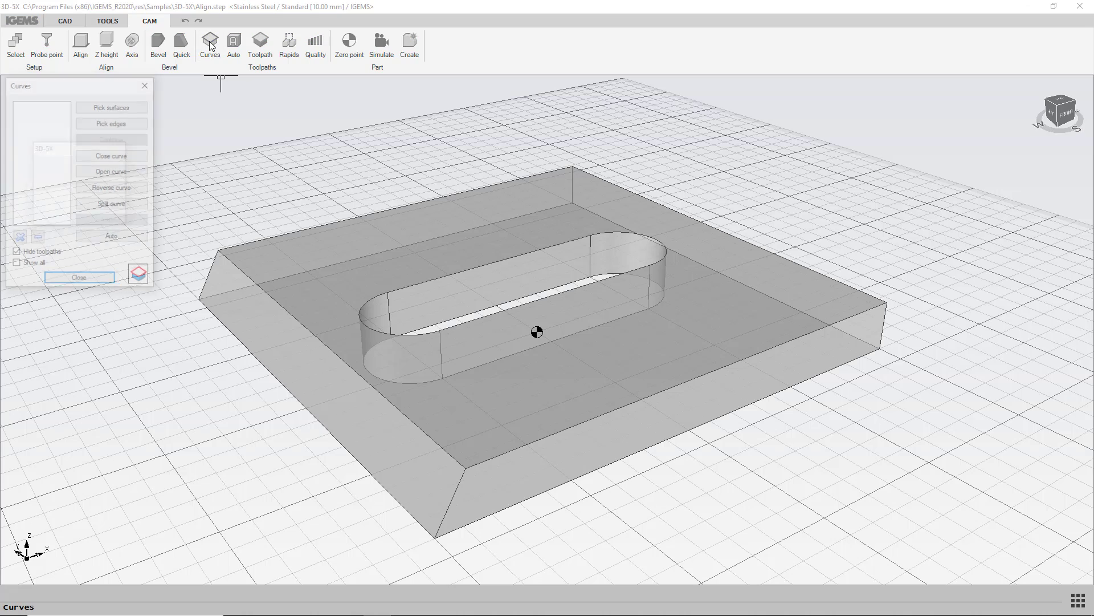
pyautogui.click(107, 120)
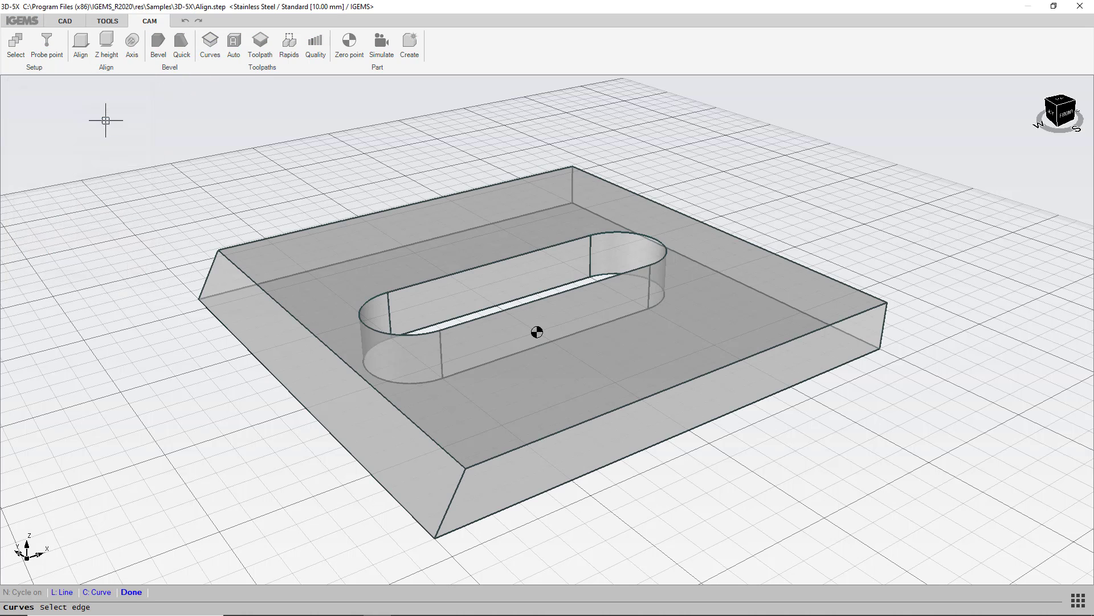
pyautogui.click(413, 201)
pyautogui.click(276, 300)
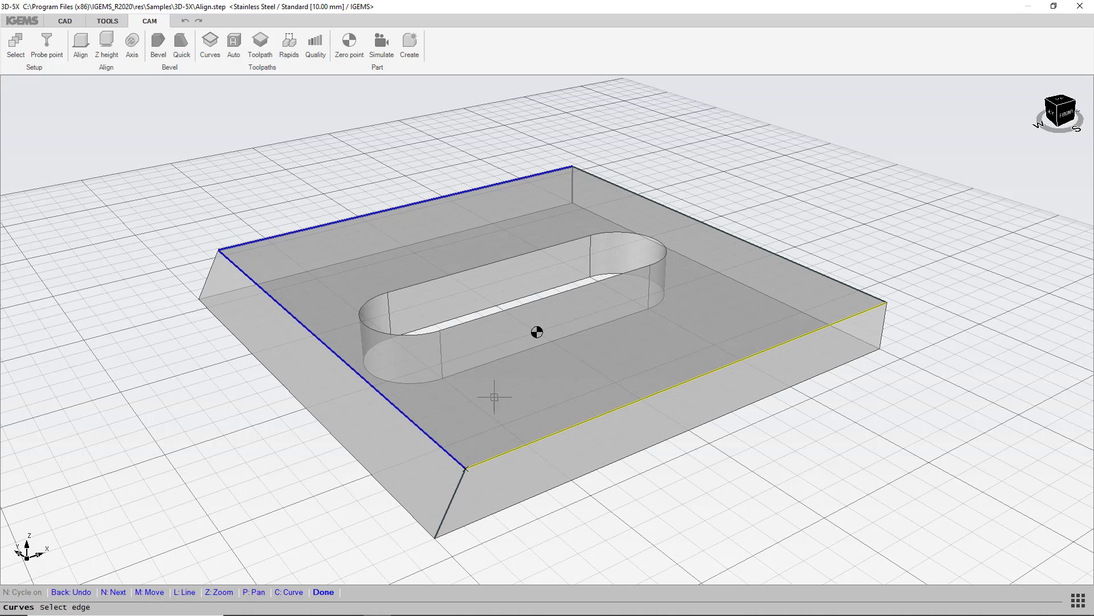
pyautogui.click(531, 427)
pyautogui.click(696, 224)
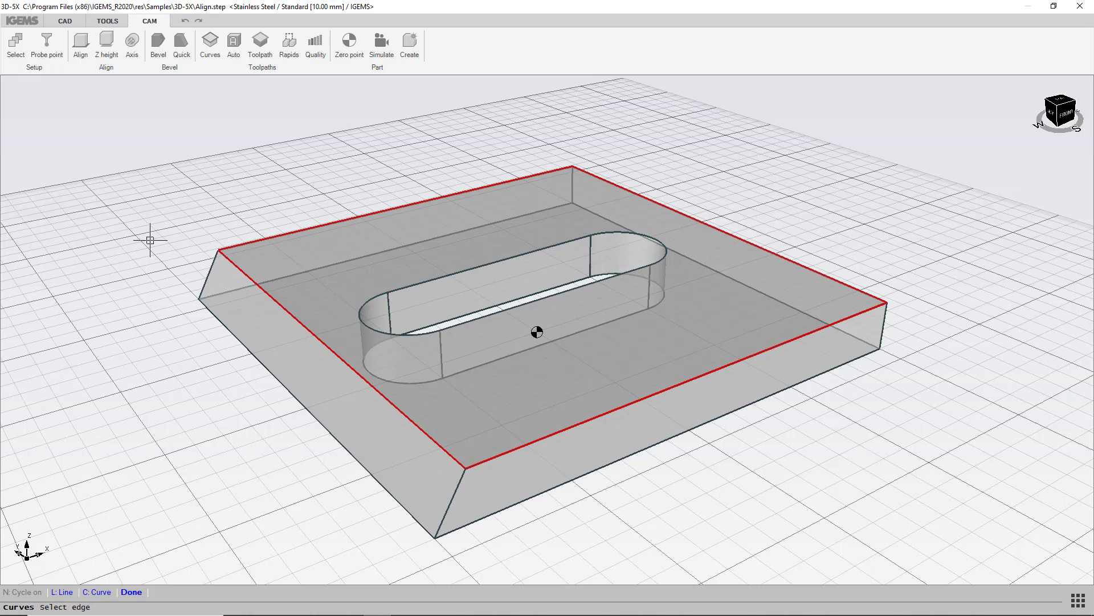
# - Trace the bottom left, front and hidden right edges and finish the bottom outline curve
pyautogui.click(312, 416)
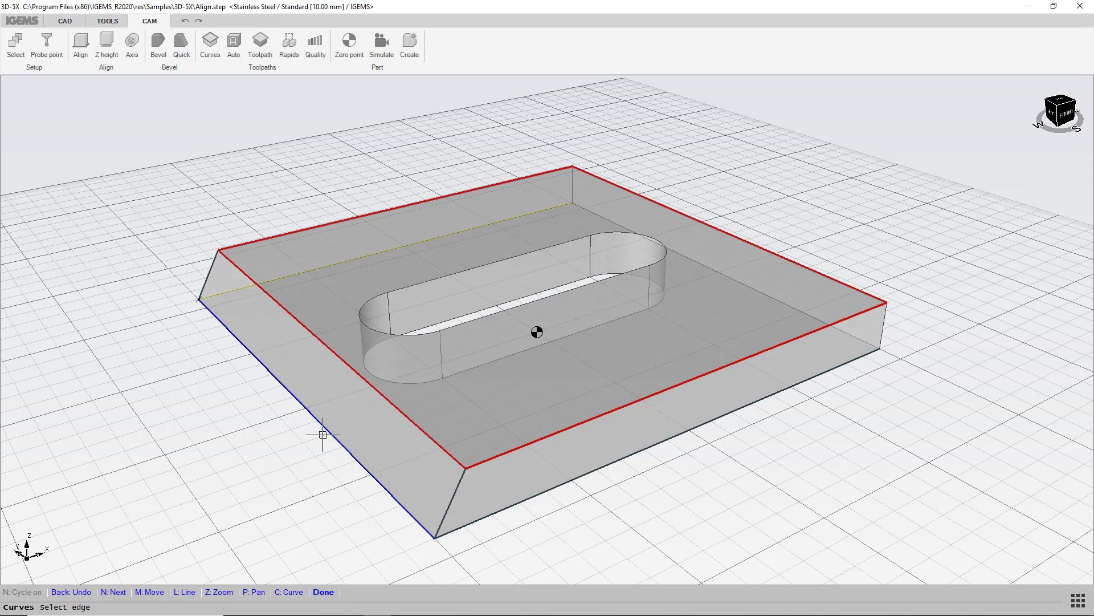
pyautogui.click(502, 512)
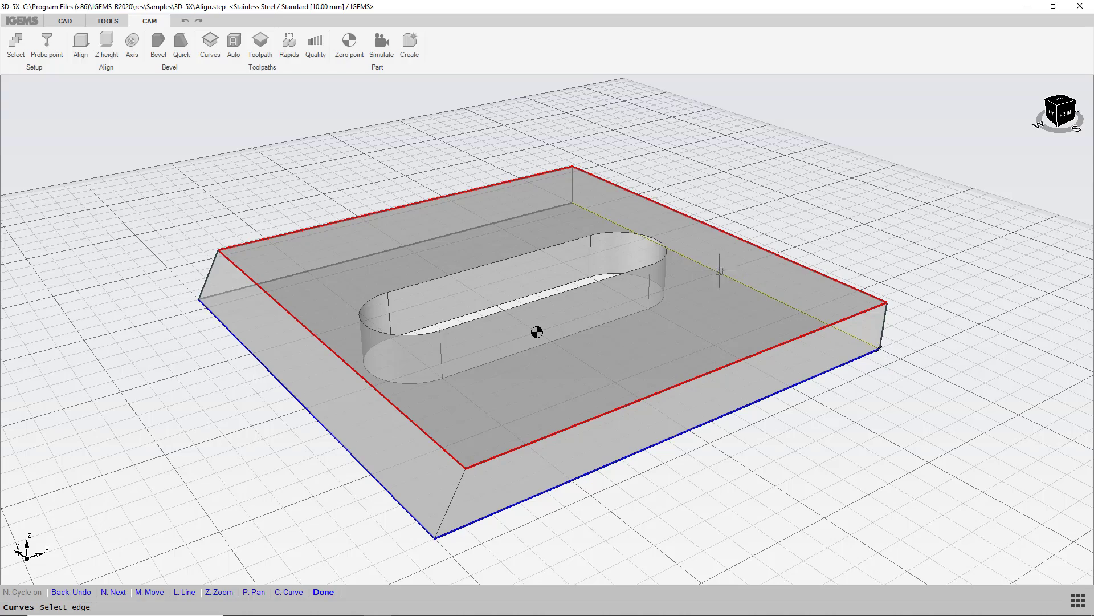
pyautogui.moveTo(994, 396); pyautogui.dragTo(659, 422, button='middle')
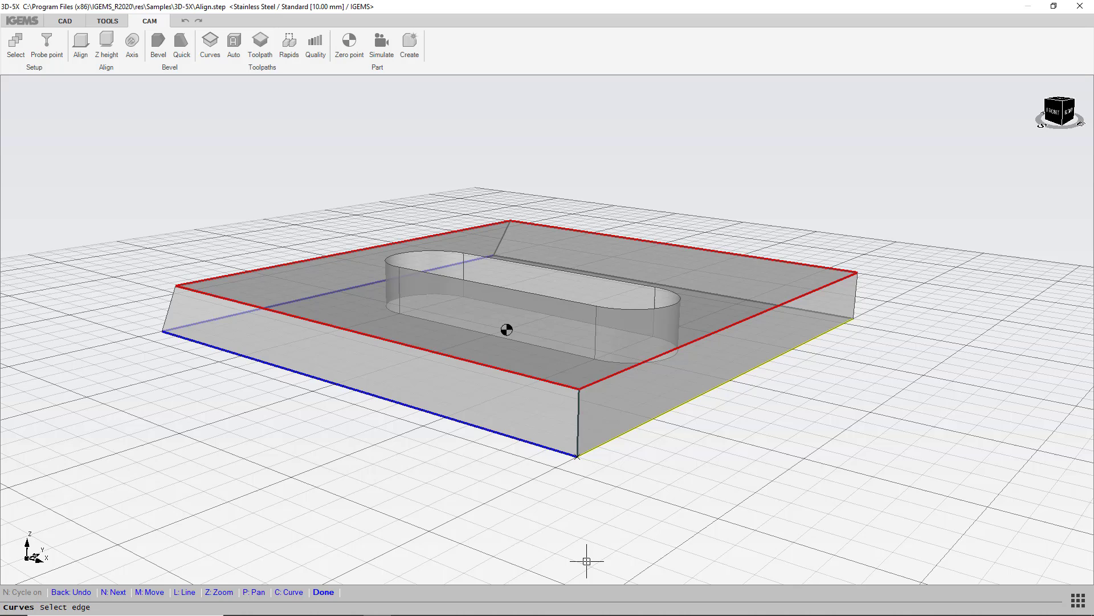
pyautogui.moveTo(588, 562); pyautogui.dragTo(579, 538, button='middle')
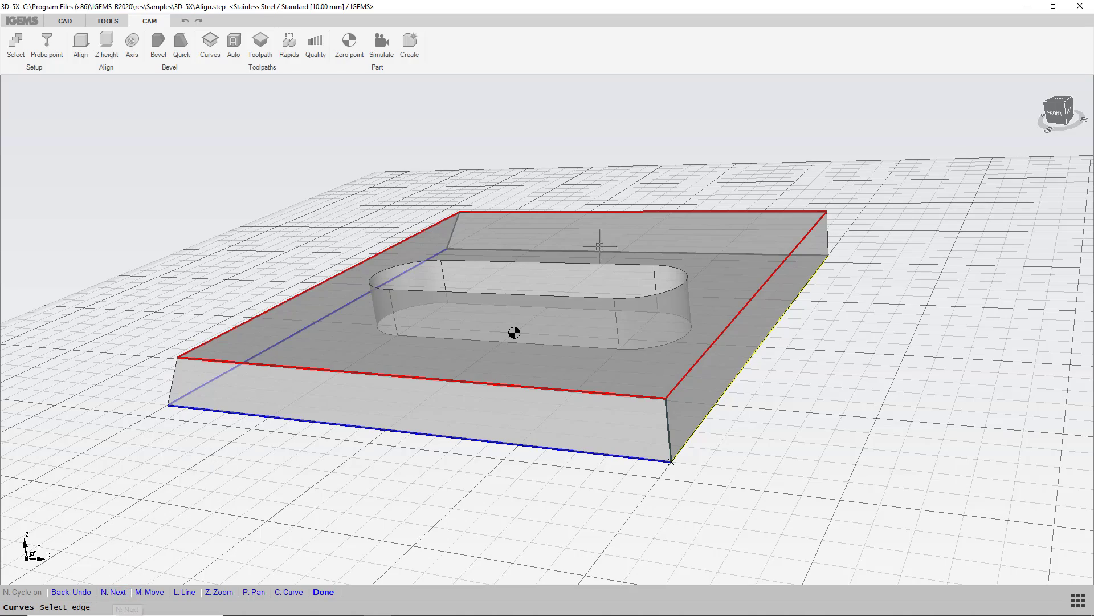
pyautogui.moveTo(514, 325)
pyautogui.mouseDown(button='middle')
pyautogui.moveTo(569, 350)
pyautogui.moveTo(631, 346)
pyautogui.mouseUp(button='middle')
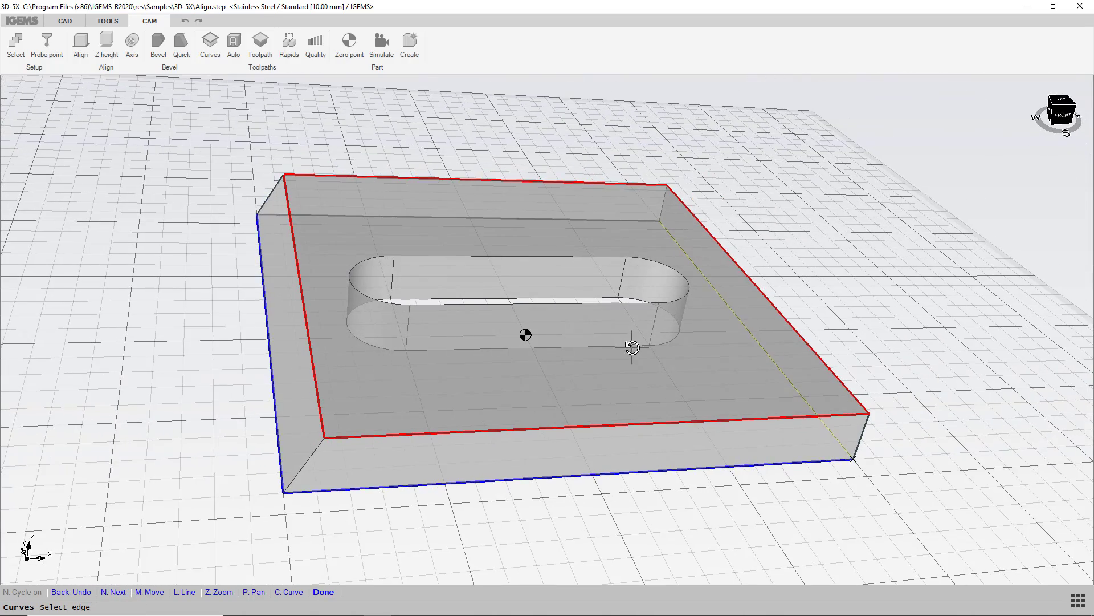
pyautogui.click(828, 314)
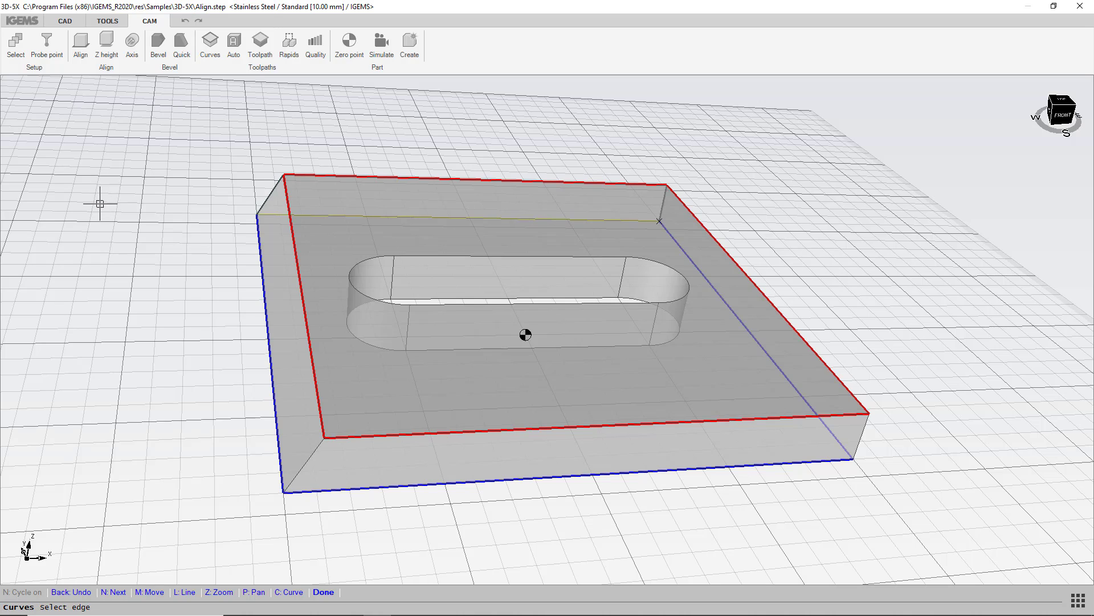
pyautogui.press('Return')
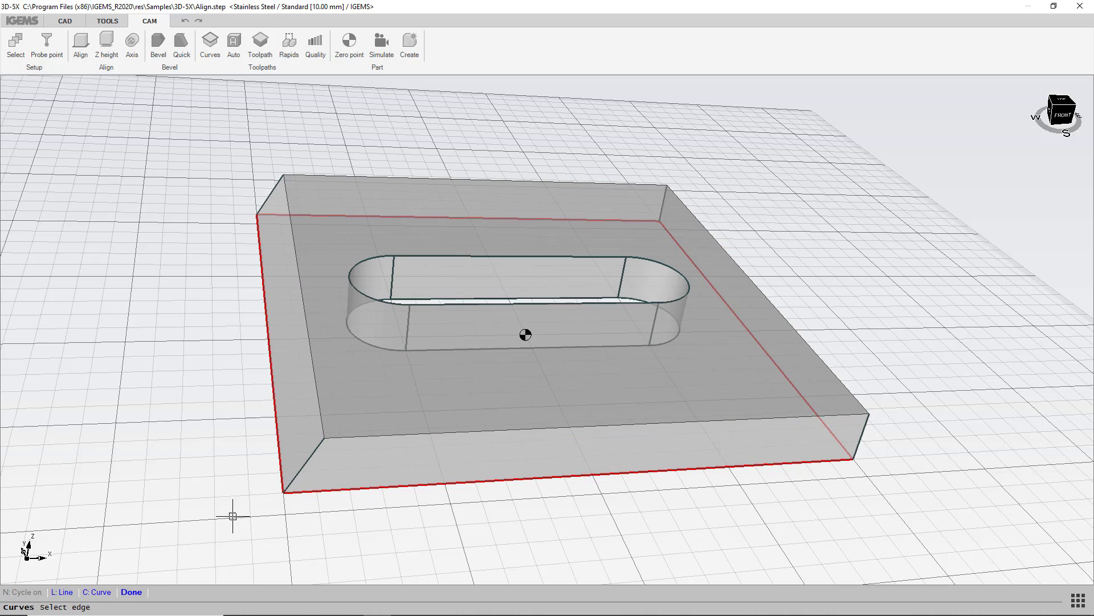
# - Finish edge picking and review the listed top and bottom curves on the model
pyautogui.moveTo(336, 568)
pyautogui.mouseDown(button='middle')
pyautogui.moveTo(684, 542)
pyautogui.moveTo(408, 462)
pyautogui.moveTo(191, 369)
pyautogui.moveTo(200, 349)
pyautogui.mouseUp(button='middle')
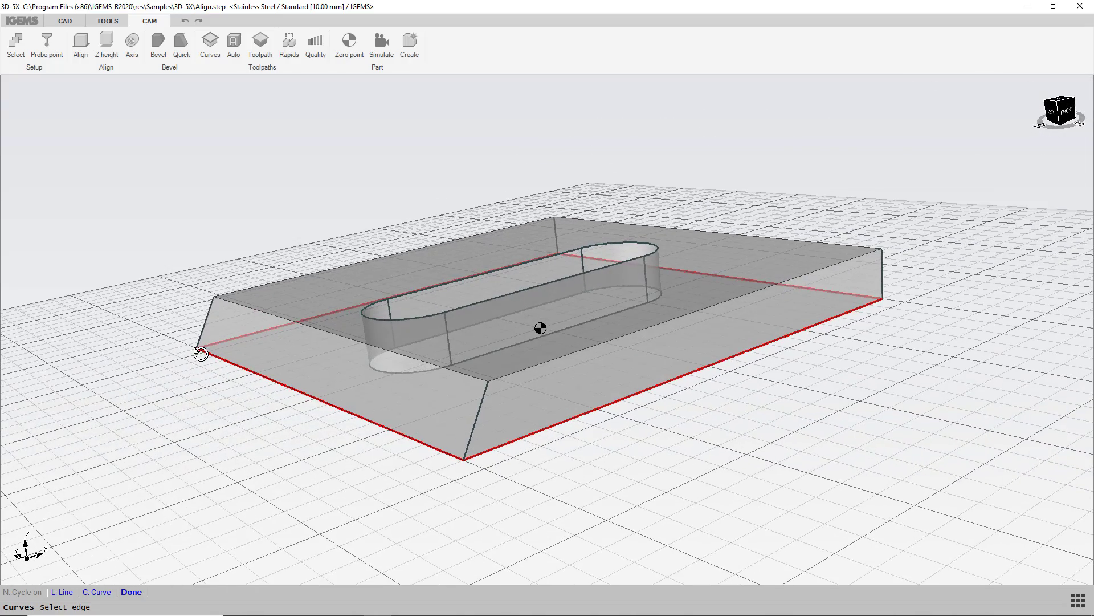
pyautogui.moveTo(603, 188); pyautogui.dragTo(651, 218, button='middle')
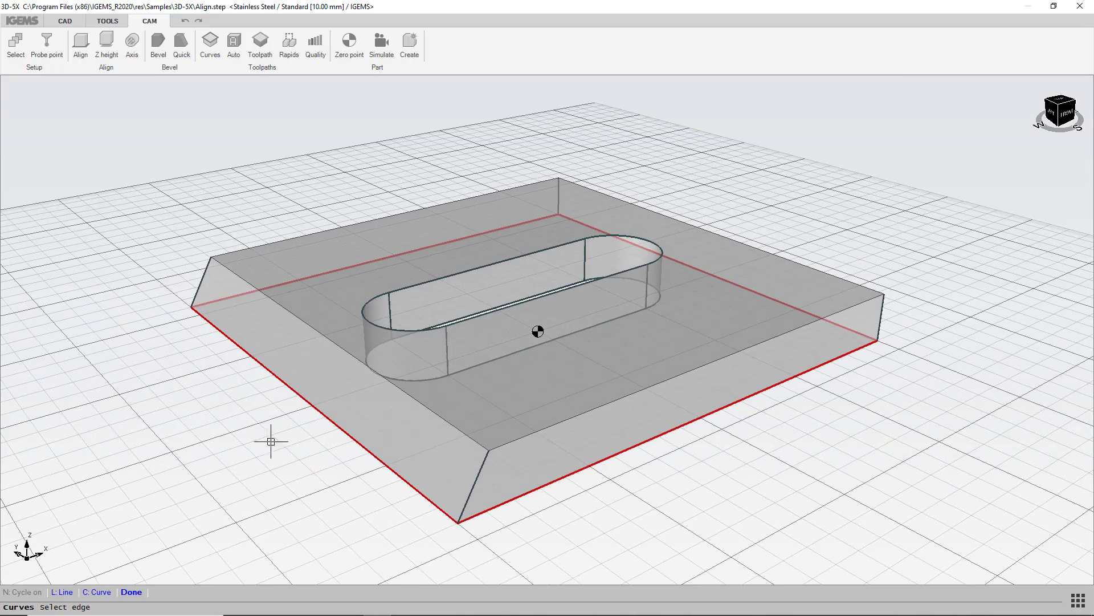
pyautogui.click(131, 592)
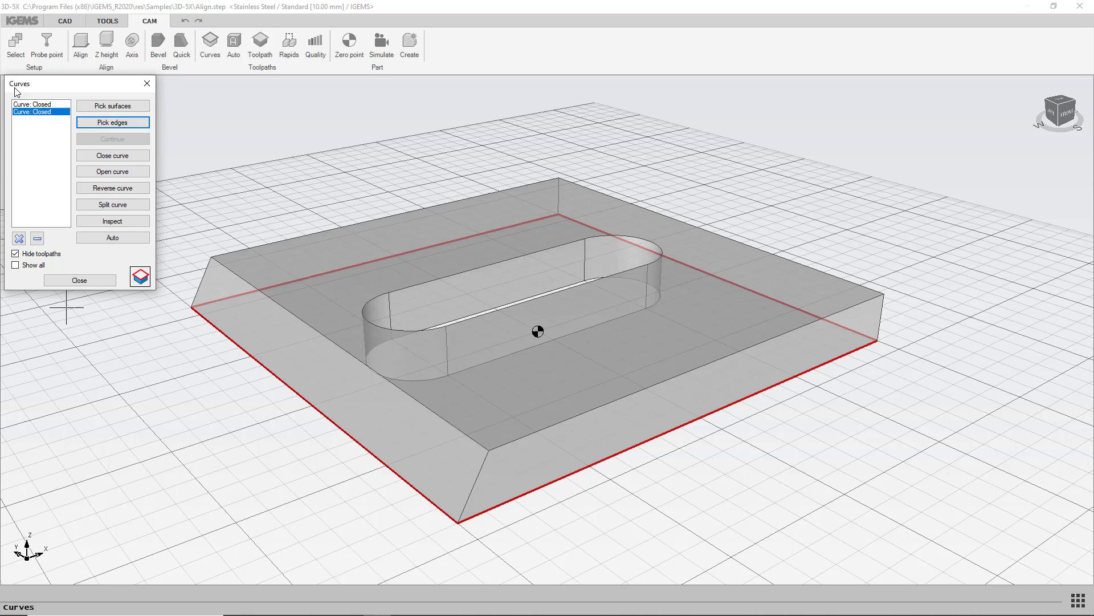
pyautogui.click(19, 105)
pyautogui.click(23, 105)
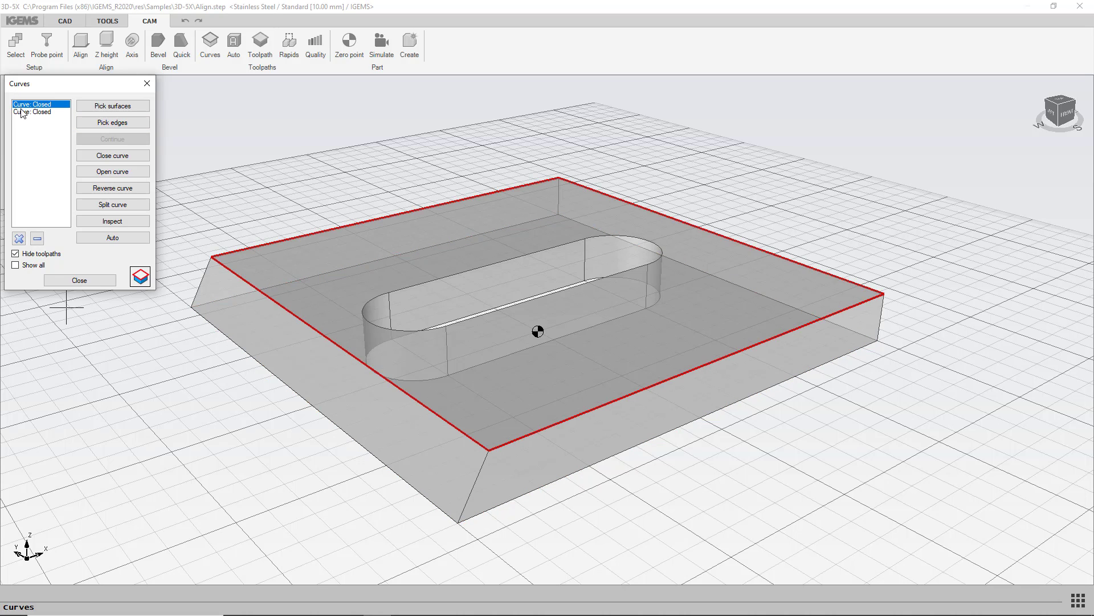